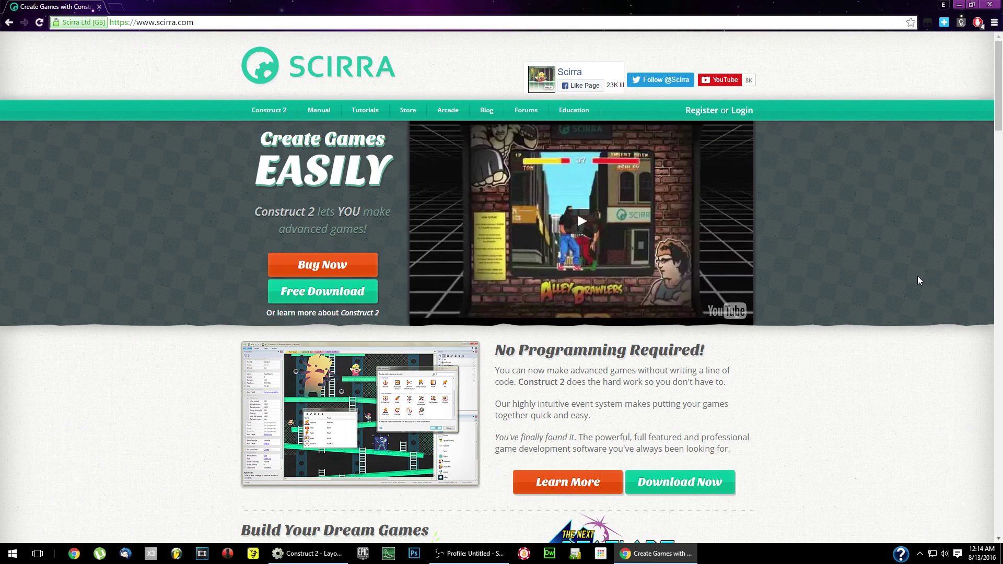
Insert a new Sprite object into Layout 1 from the Insert New Object list
left_click(309, 553)
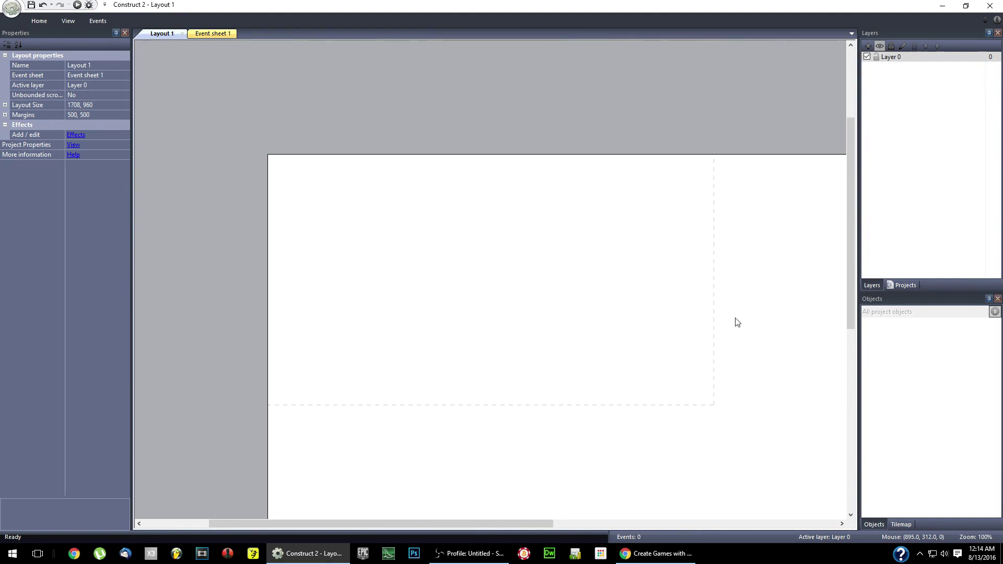
double_click(540, 284)
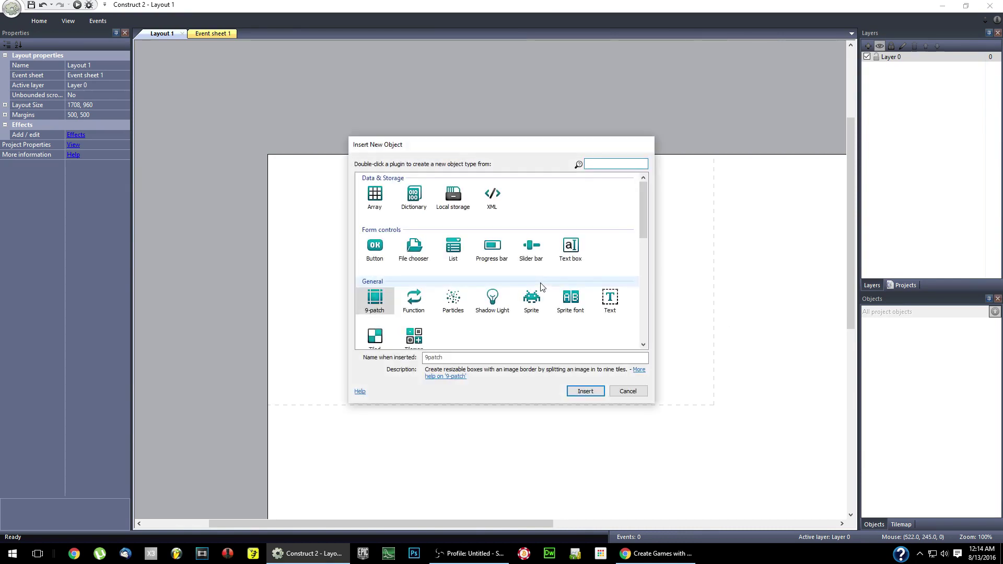
left_click_drag(642, 231, 647, 265)
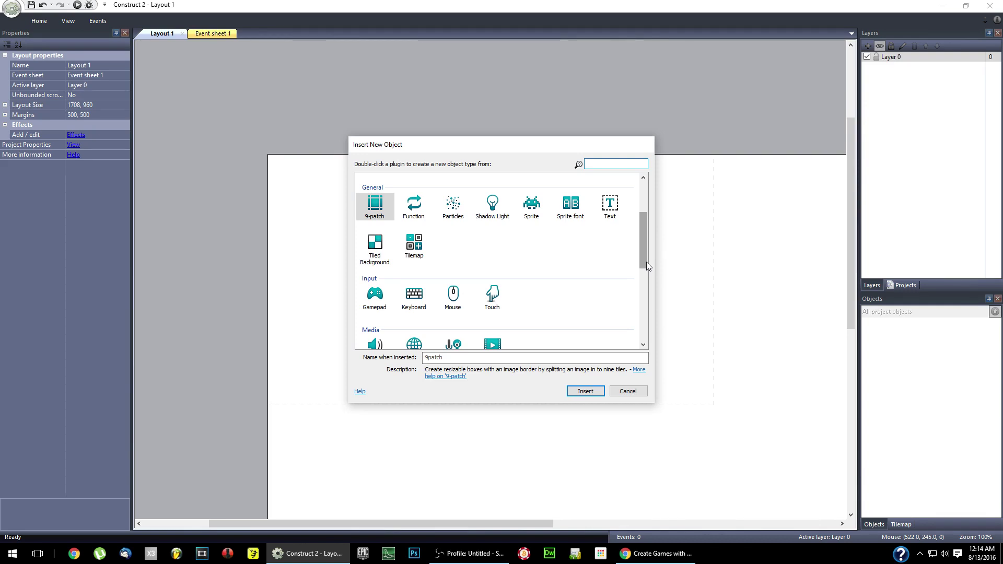
left_click(539, 211)
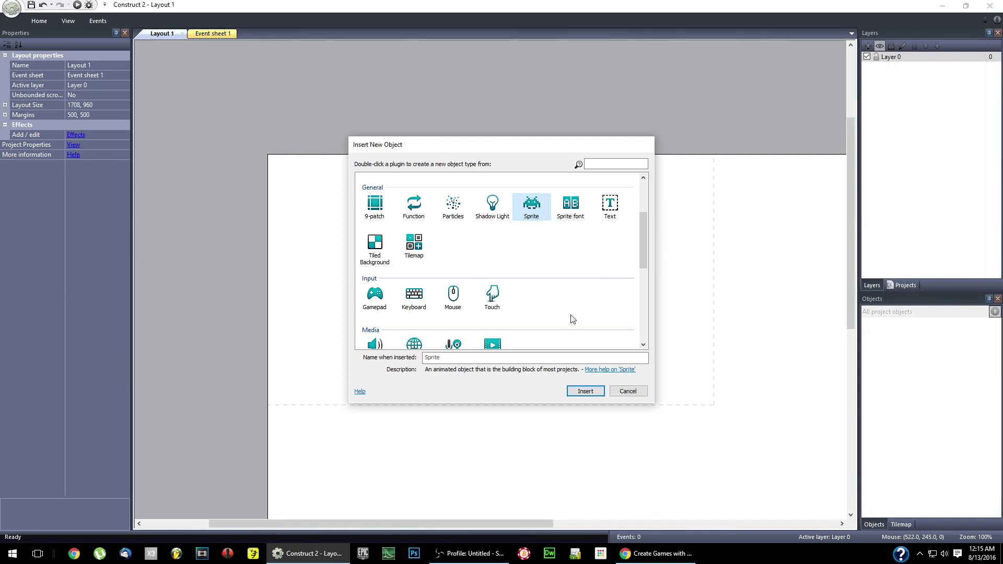
left_click(587, 389)
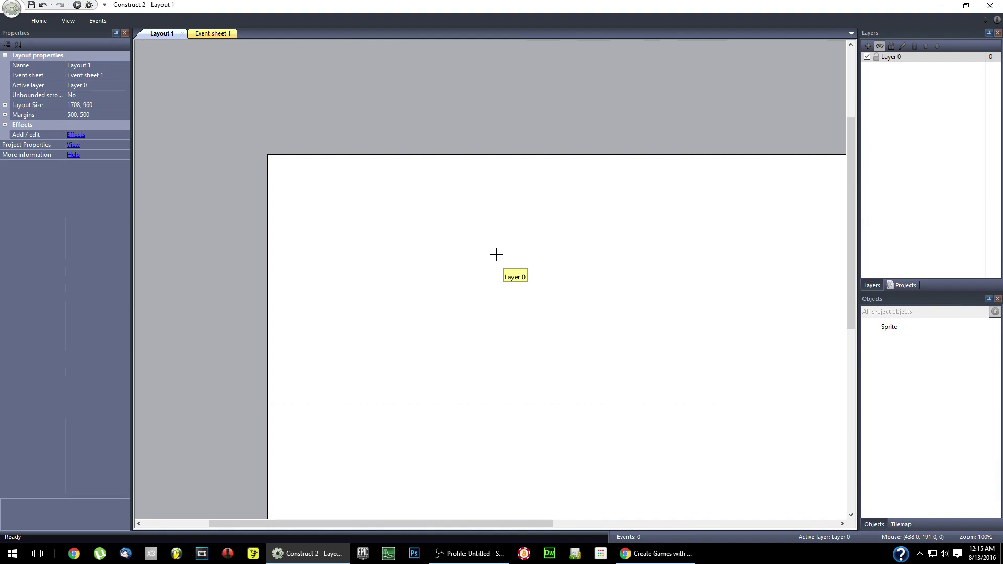
Place the sprite on Layout 1 and load player.png as its image
left_click(445, 249)
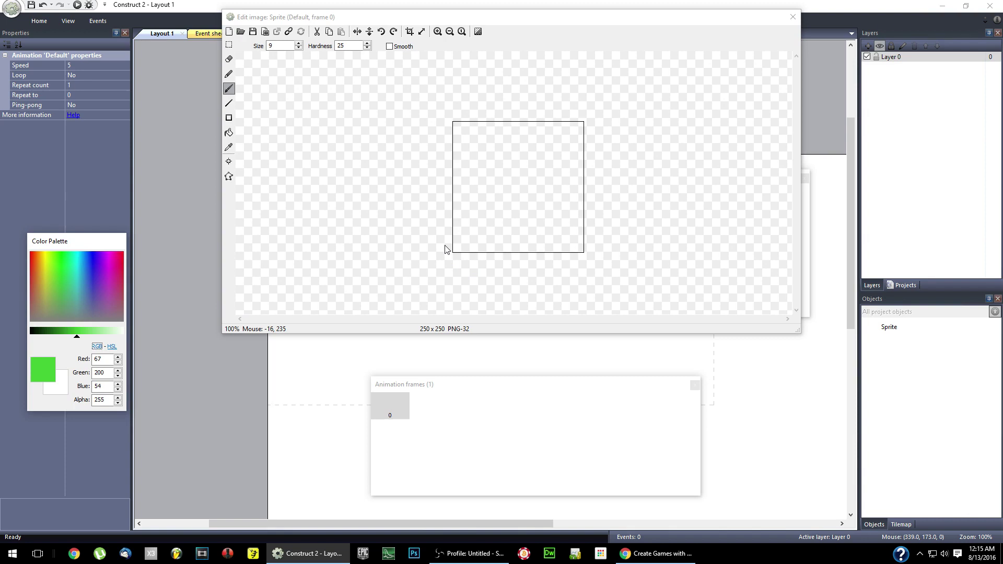
left_click(241, 32)
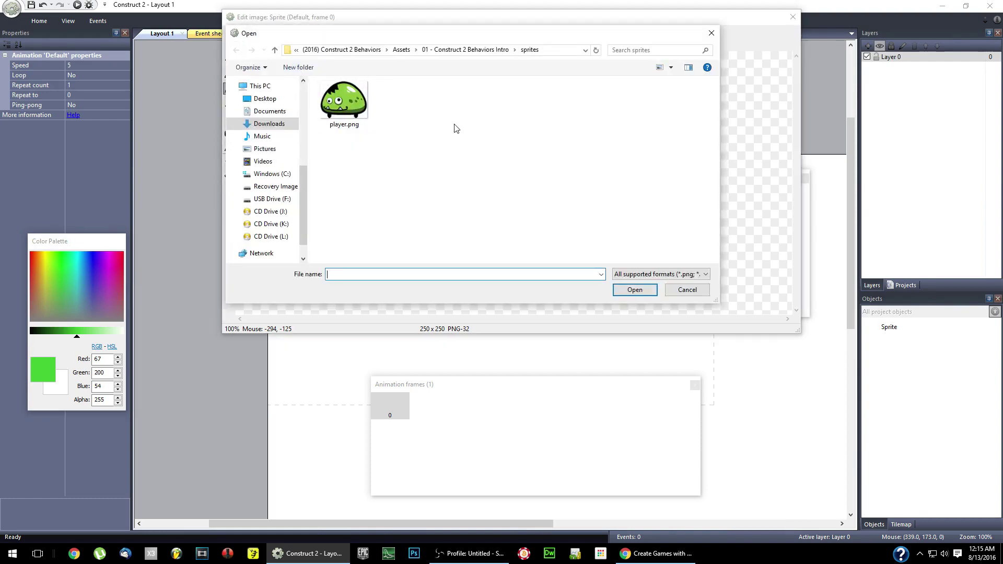
left_click(367, 108)
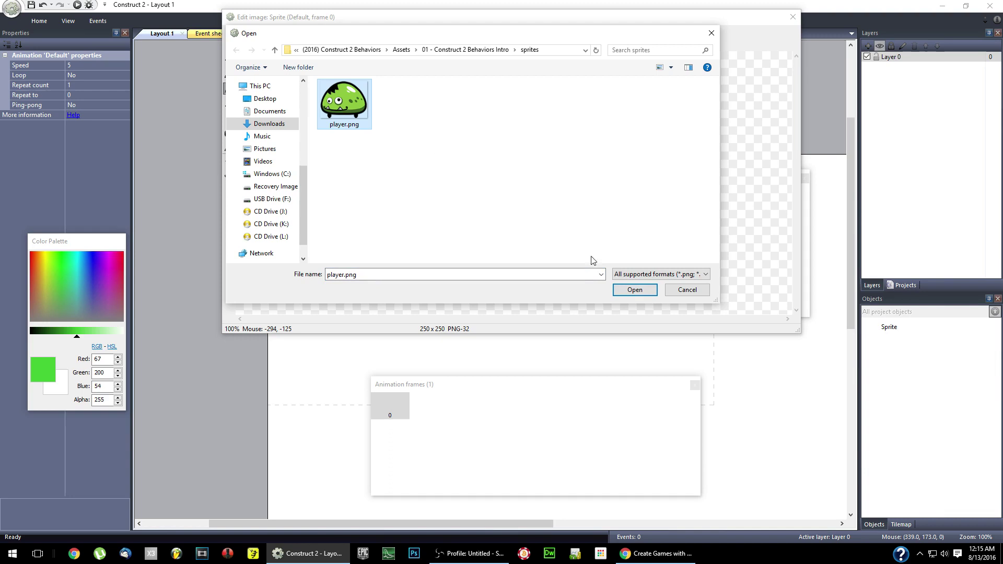
left_click(635, 290)
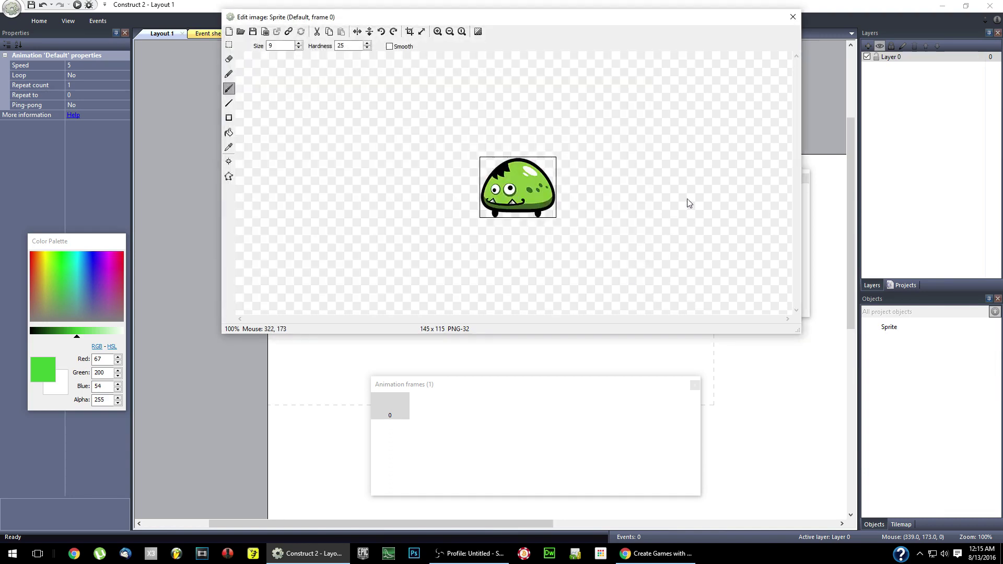
left_click(792, 17)
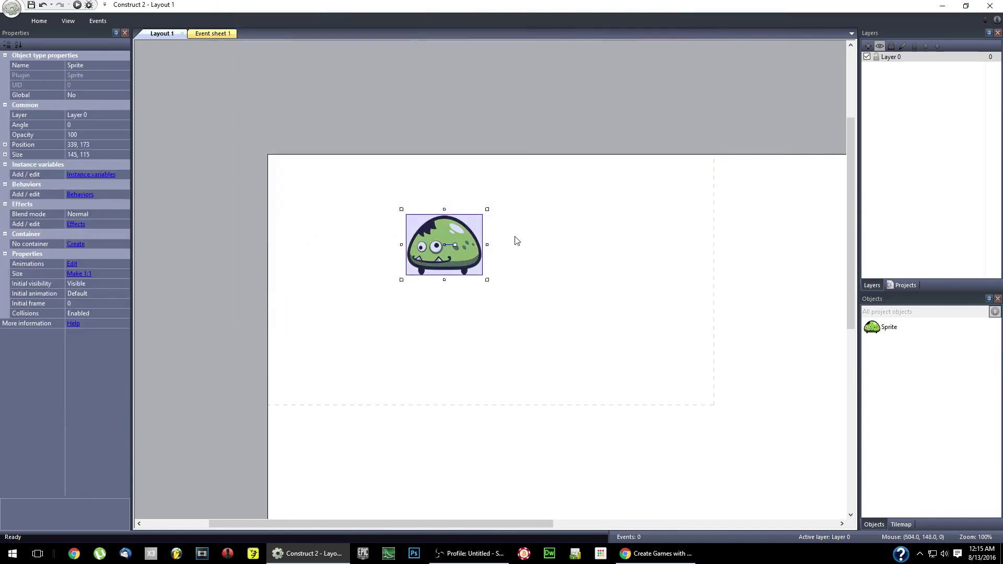
Move the sprite near the layout top and rename its object type to 'player'
left_click_drag(443, 233, 461, 188)
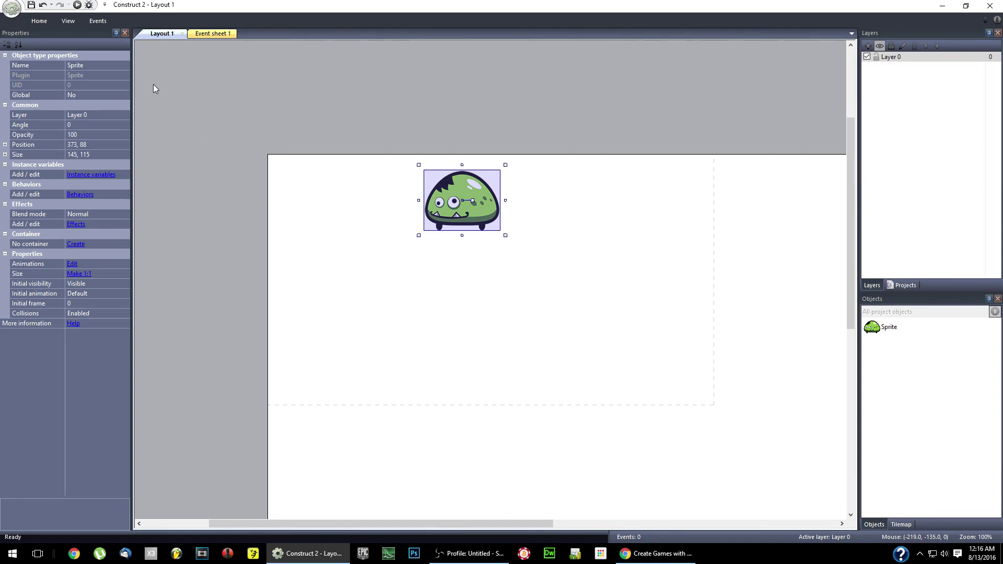
left_click(102, 69)
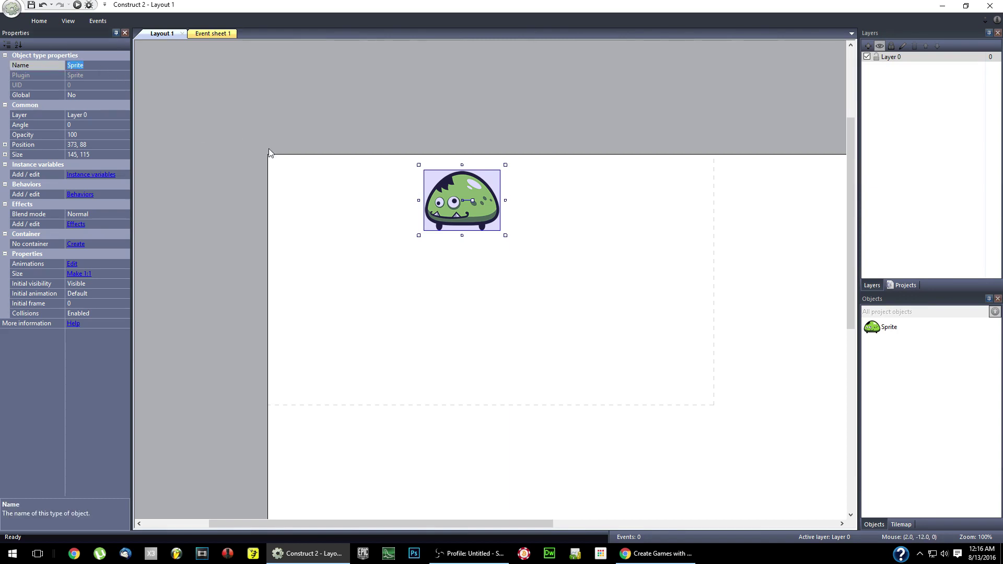
type("player")
key("Return")
left_click(310, 210)
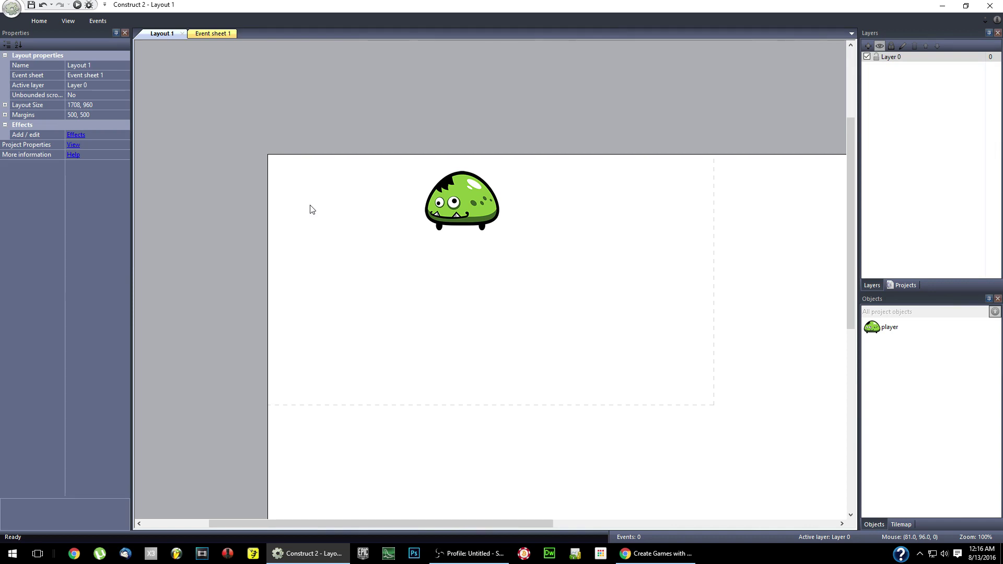
left_click(467, 201)
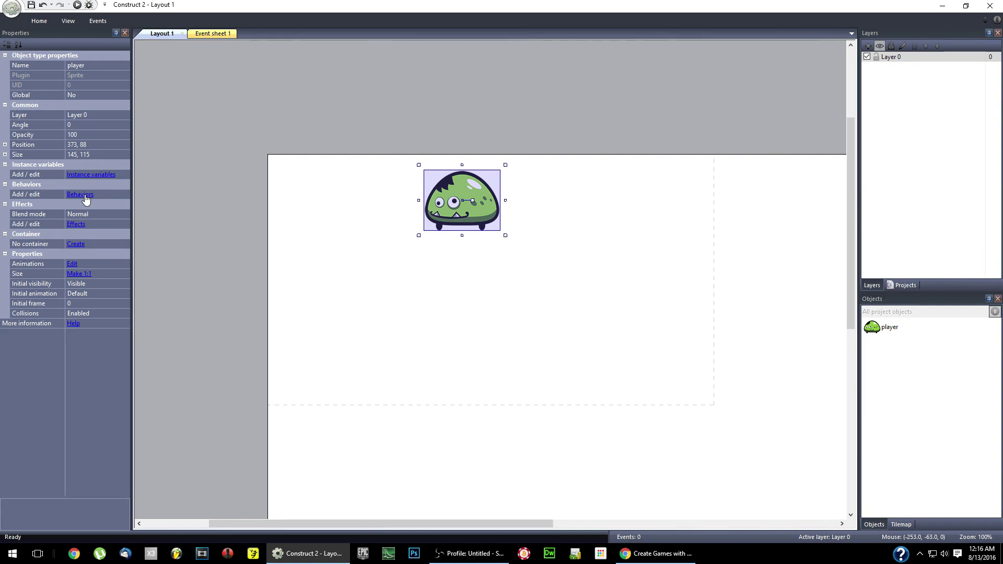
Attach the Rotate movement behavior to the player sprite
left_click(80, 195)
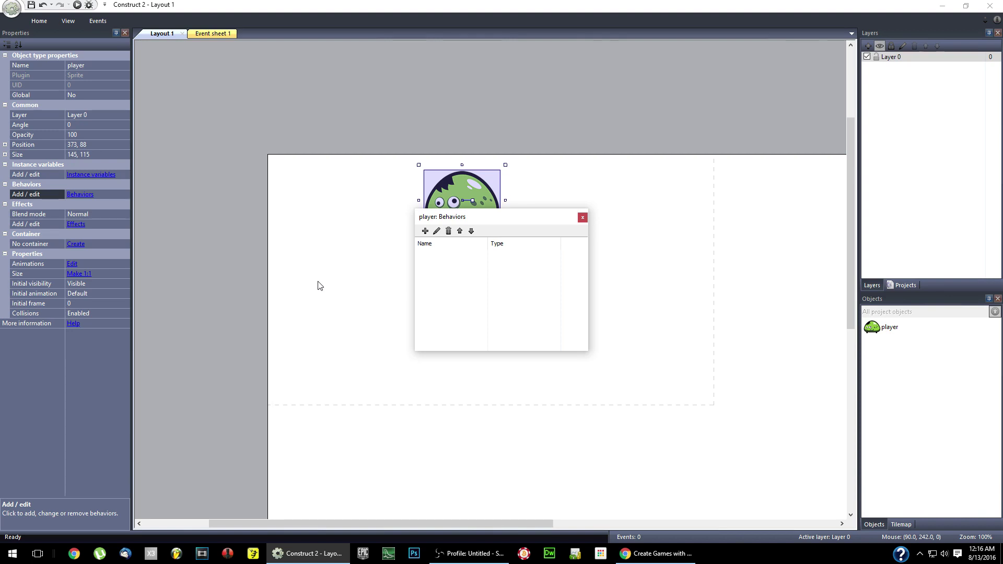
left_click(425, 230)
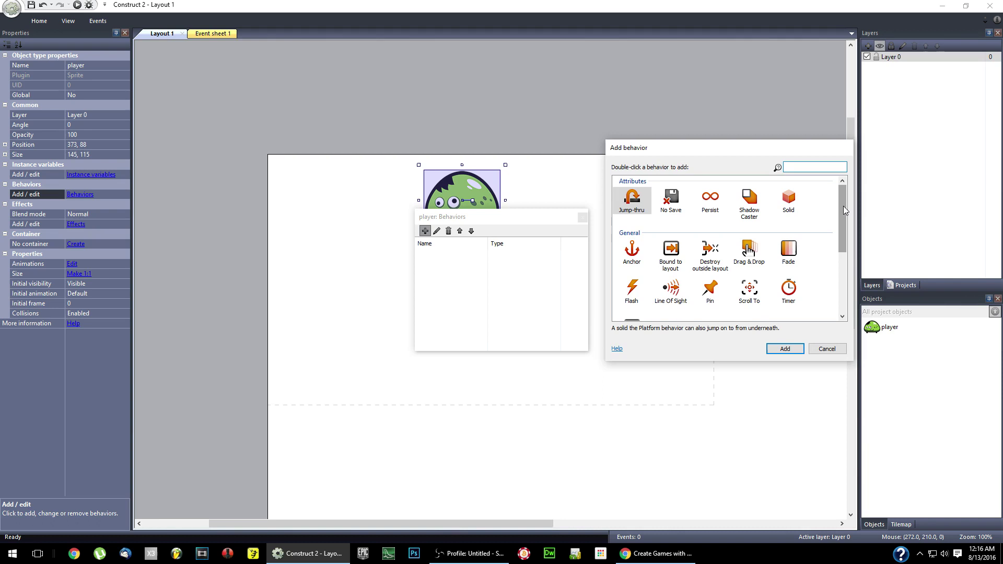
left_click_drag(843, 207, 852, 293)
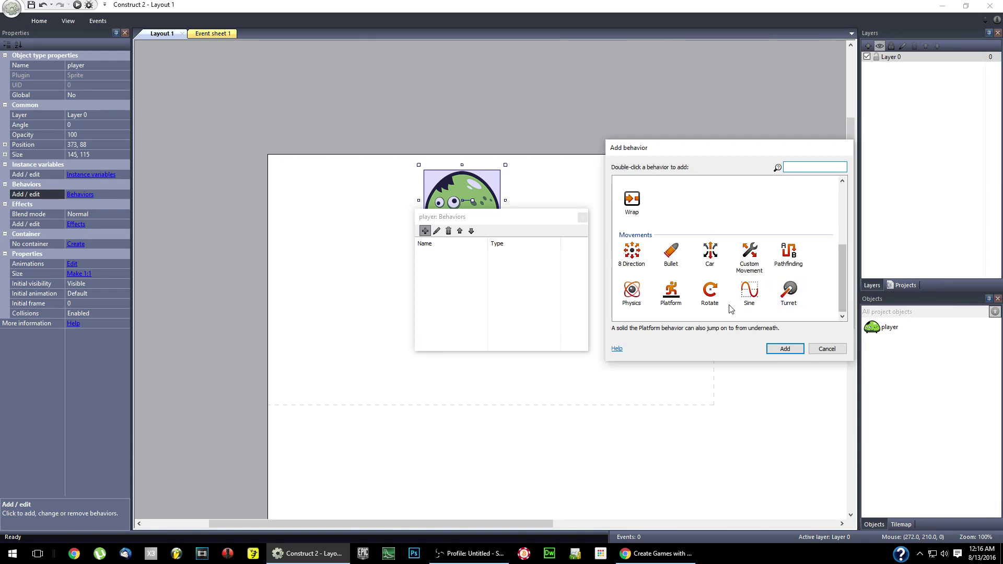
left_click(710, 296)
double_click(710, 297)
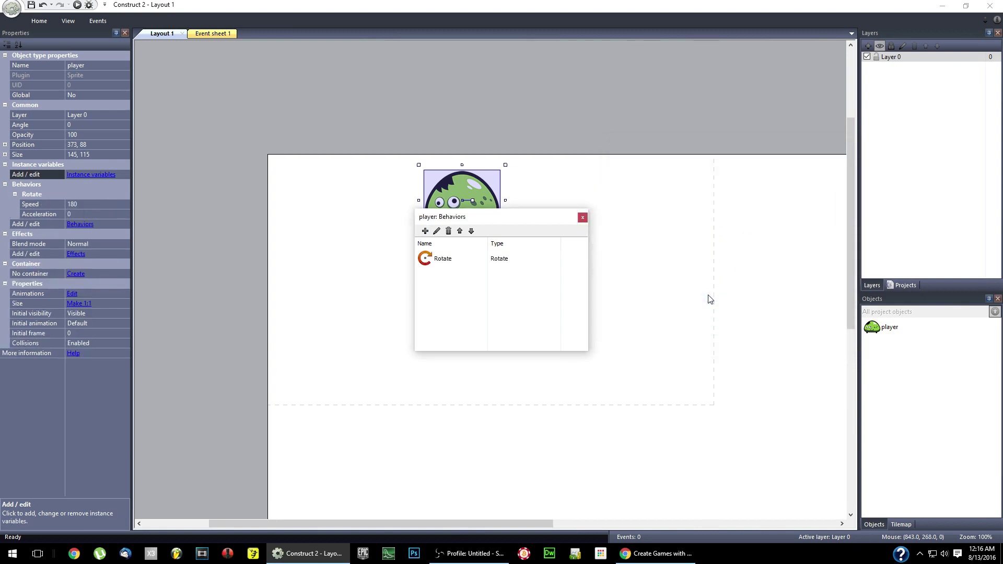
left_click(582, 217)
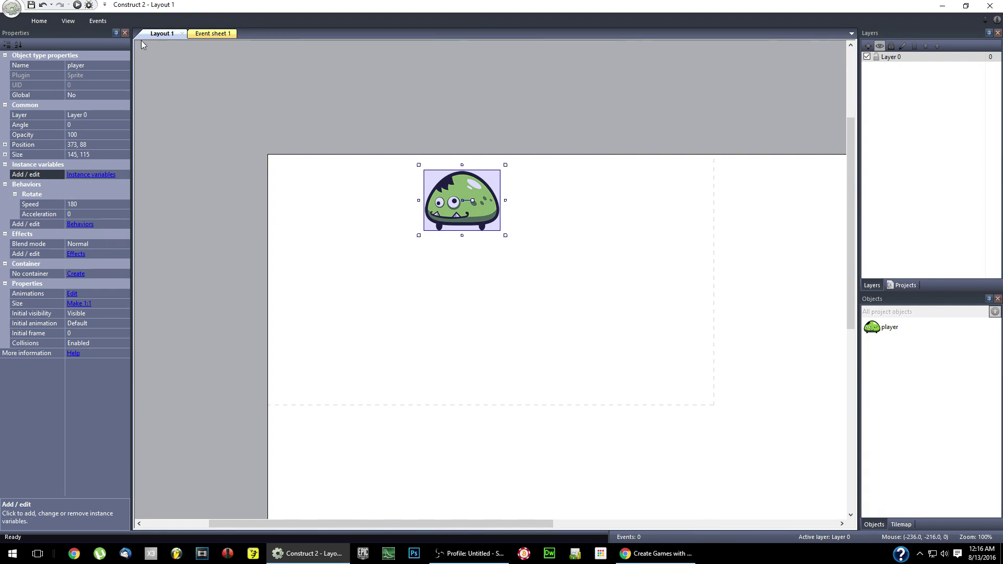
Run a Chrome preview of Layout 1 showing the player spinning, then return to Construct 2
left_click(77, 6)
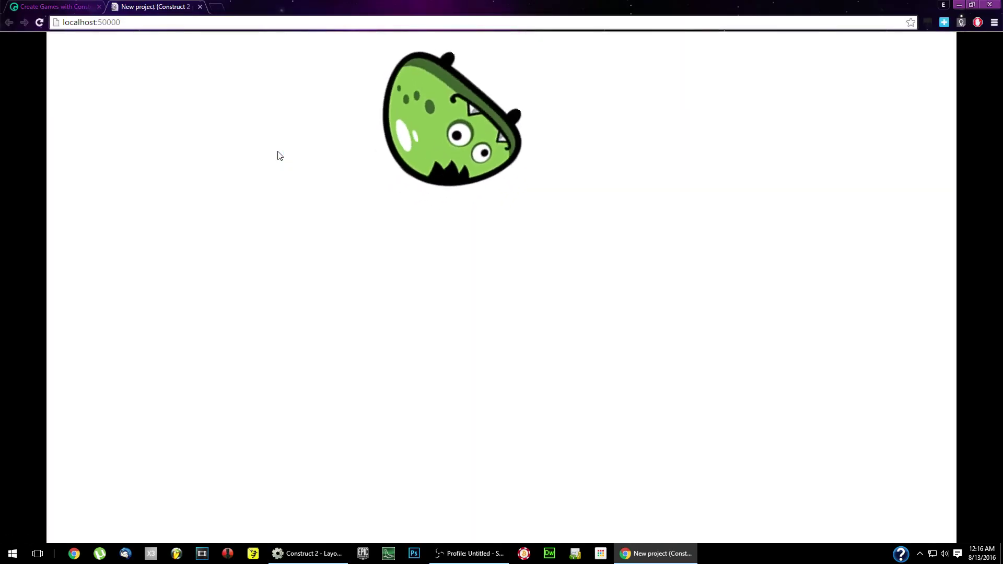
key("alt+Tab")
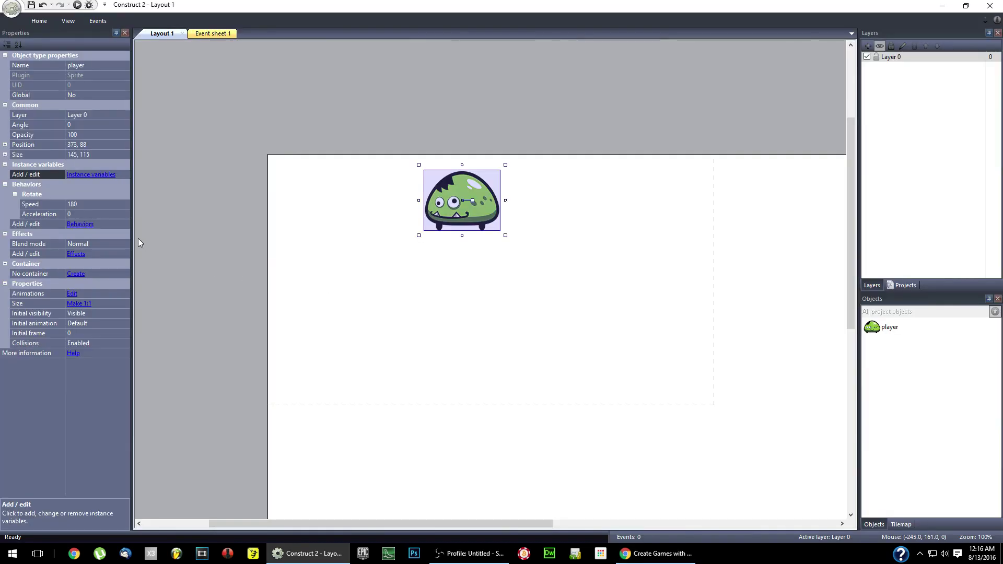
Attach the Physics movement behavior to the player, alongside its Rotate behavior
left_click(80, 224)
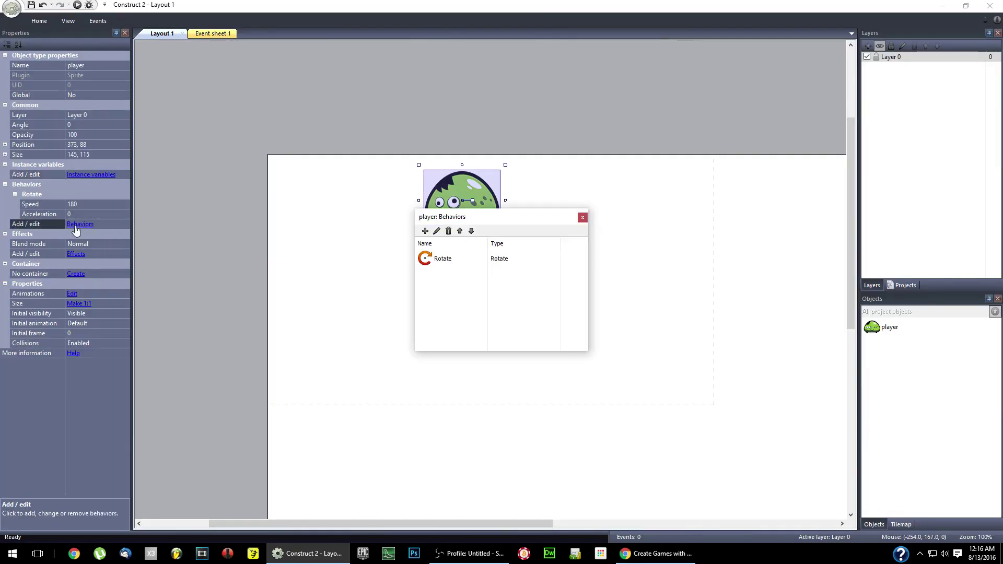
left_click(426, 231)
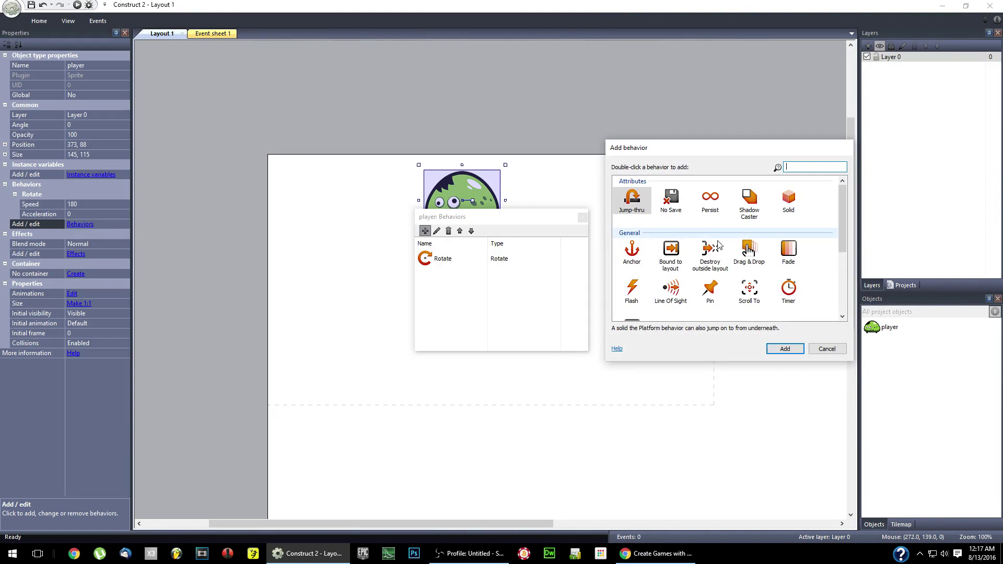
scroll(718, 246, "down", 5)
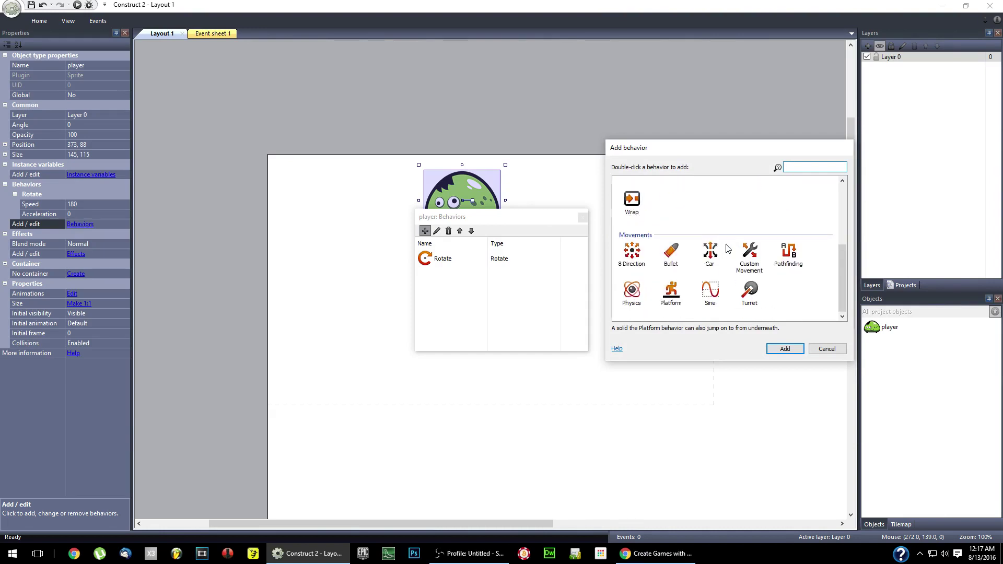
double_click(628, 296)
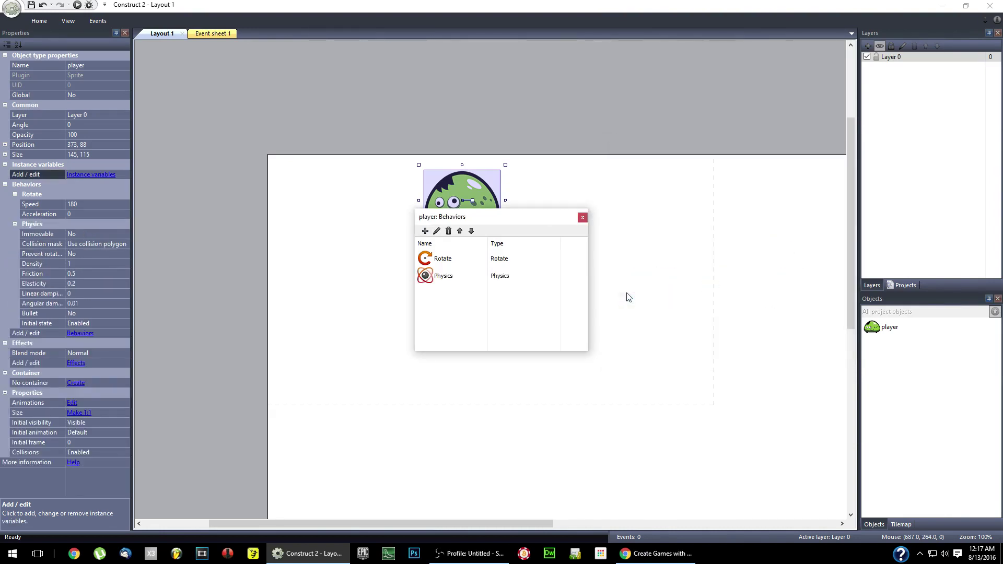
left_click(582, 219)
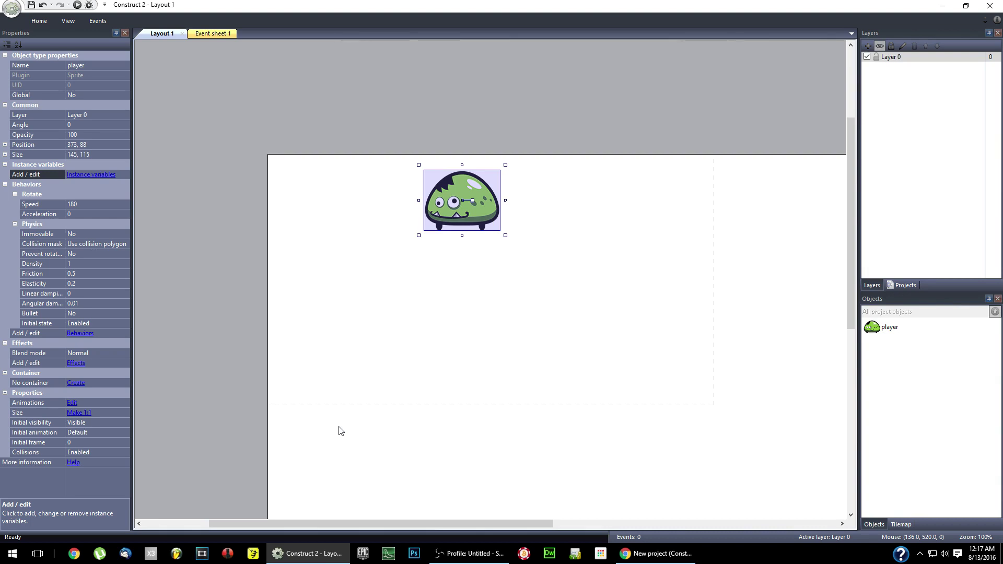
left_click(97, 203)
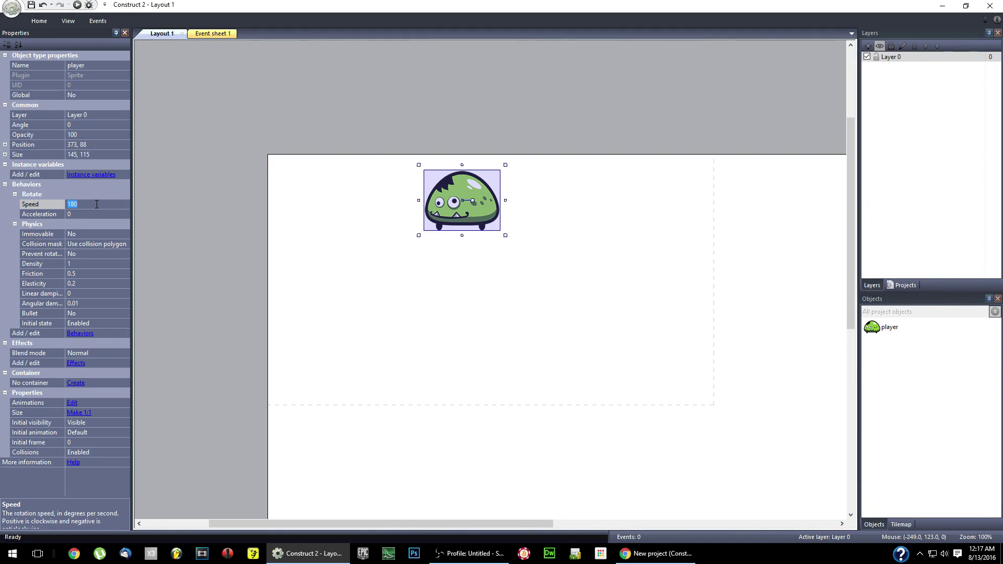